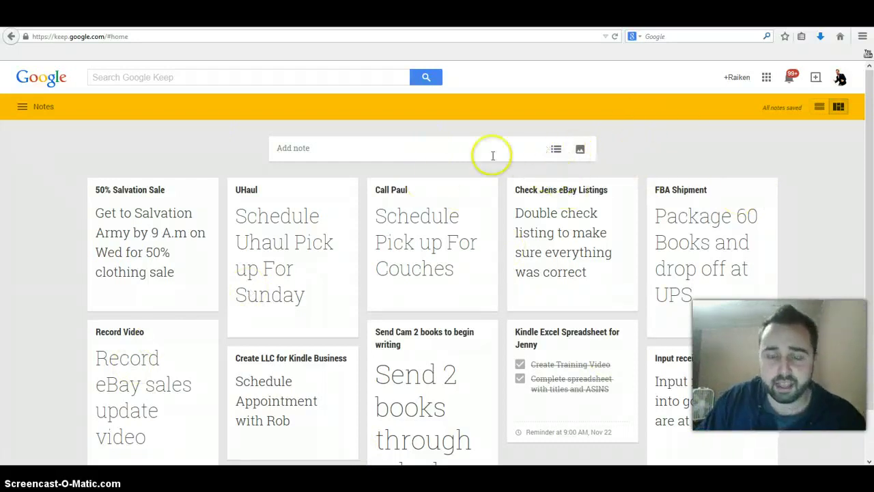
Expand the Add note bar at the top of the board into a blank new note
mouse_move(155, 179)
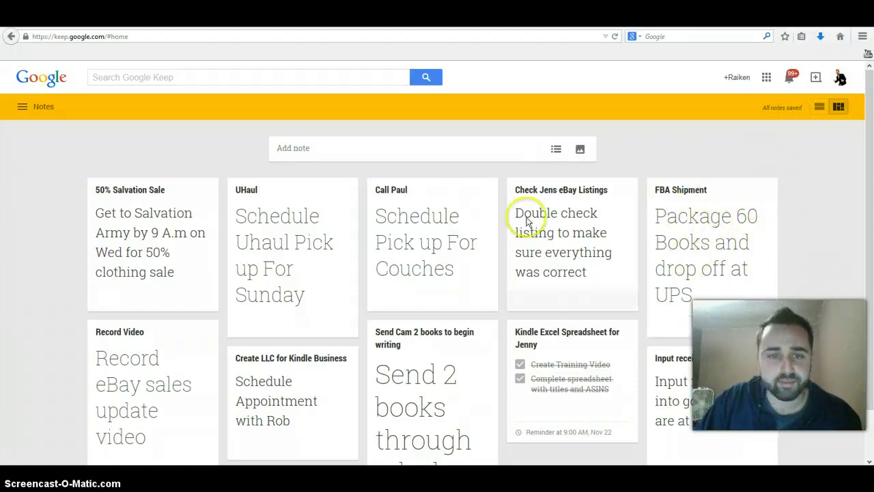
left_click(331, 148)
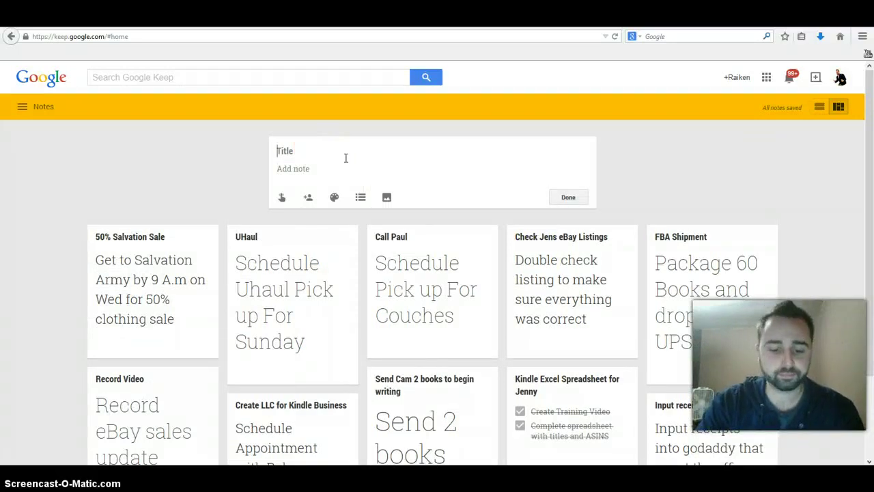
Create and save a note titled 'Go to Thrift Store Tonight' with body 'Savers'
type("G")
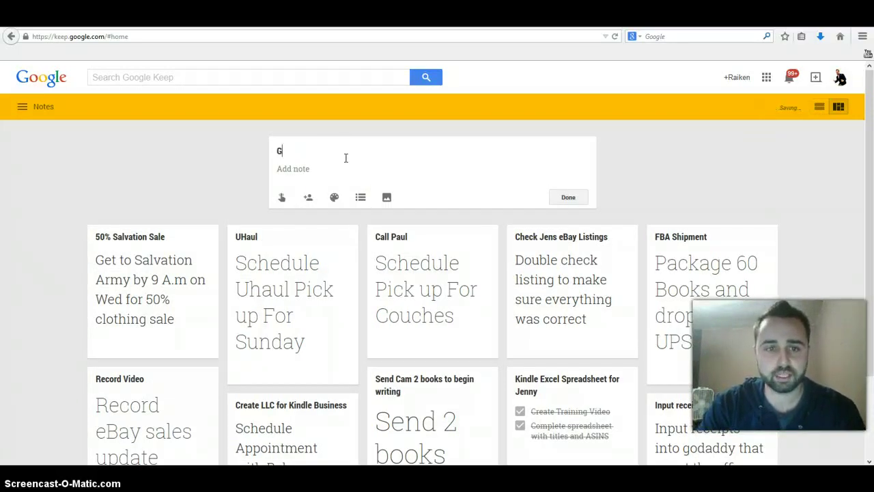
type("o to Thrift S")
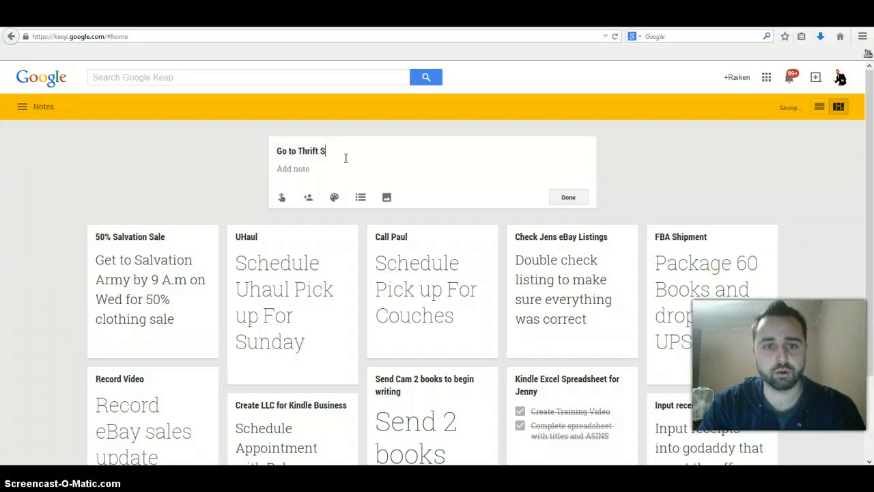
type("tore Tonight")
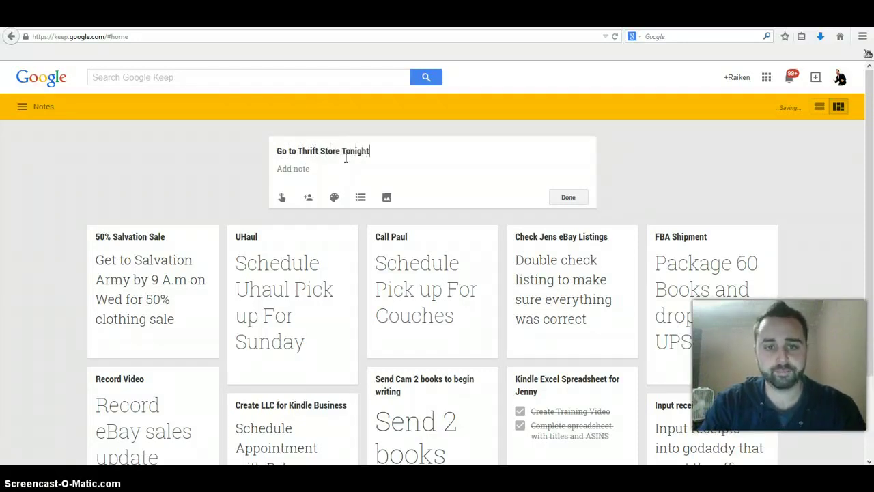
left_click(333, 160)
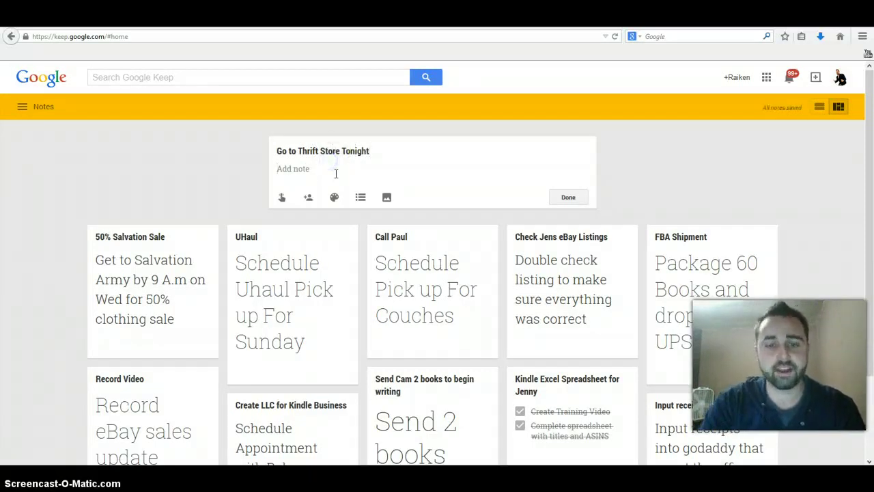
type("Savers")
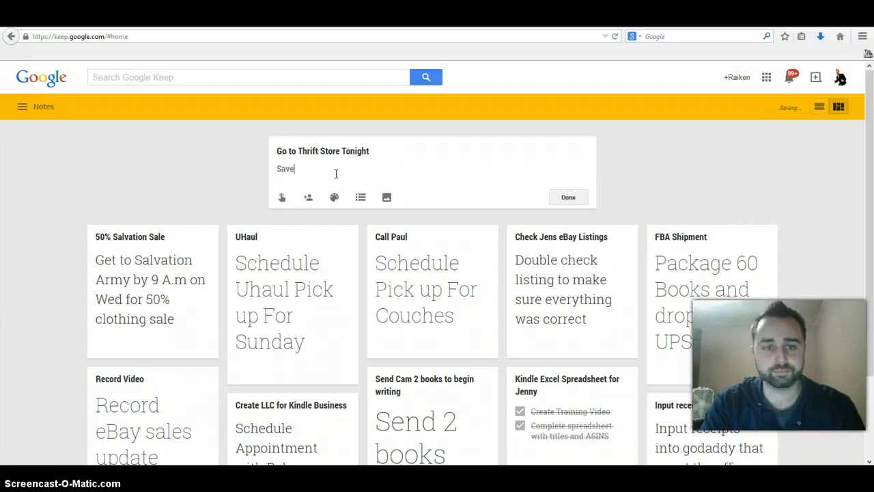
left_click(568, 196)
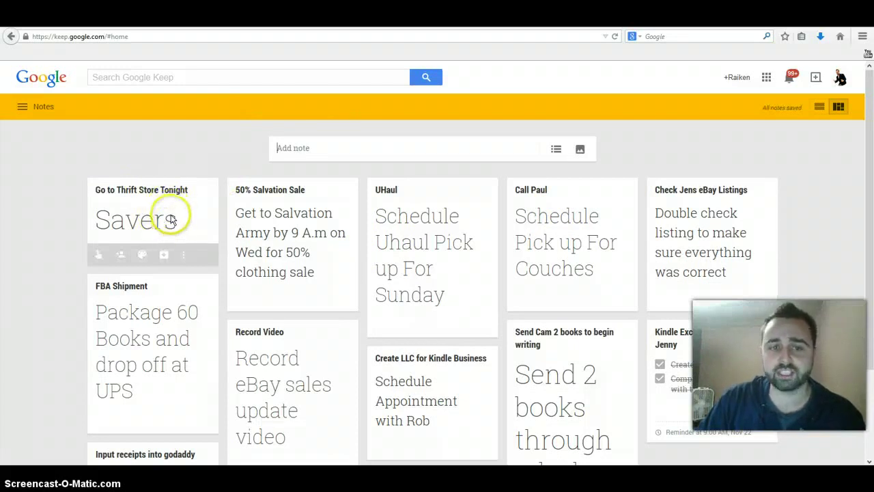
Delete the 'Go to Thrift Store Tonight' note and save a new 'Thrift Store' note reading 'Savers'
left_click(183, 254)
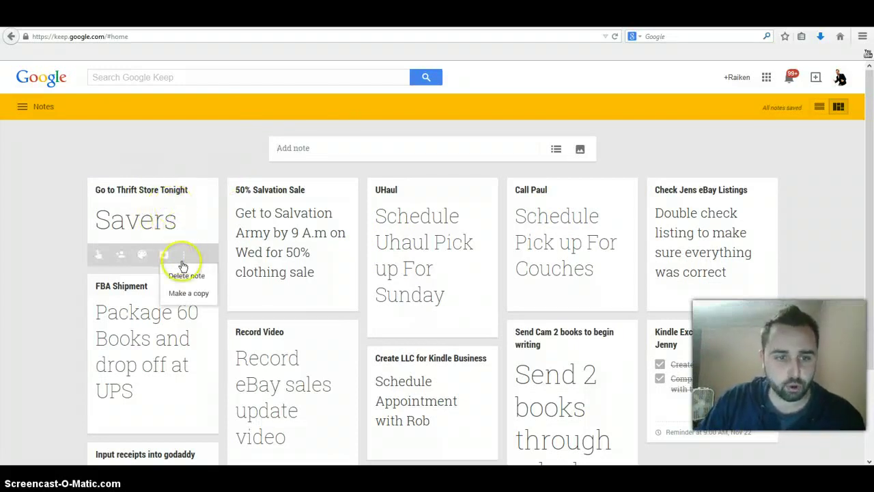
left_click(188, 280)
left_click(334, 149)
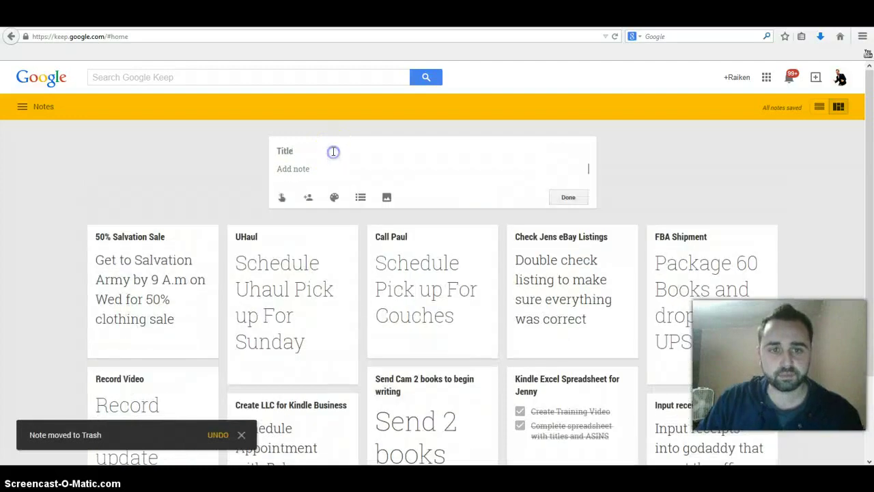
left_click(333, 151)
type("T")
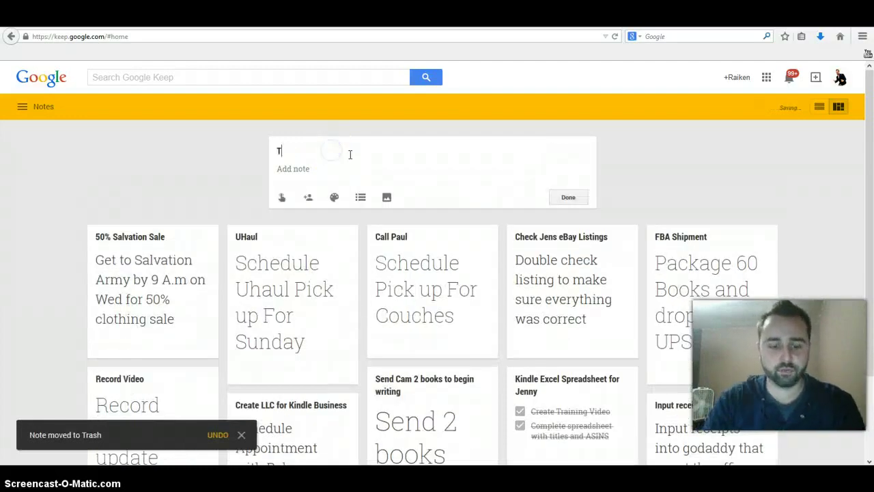
type("hrift Store")
left_click(300, 167)
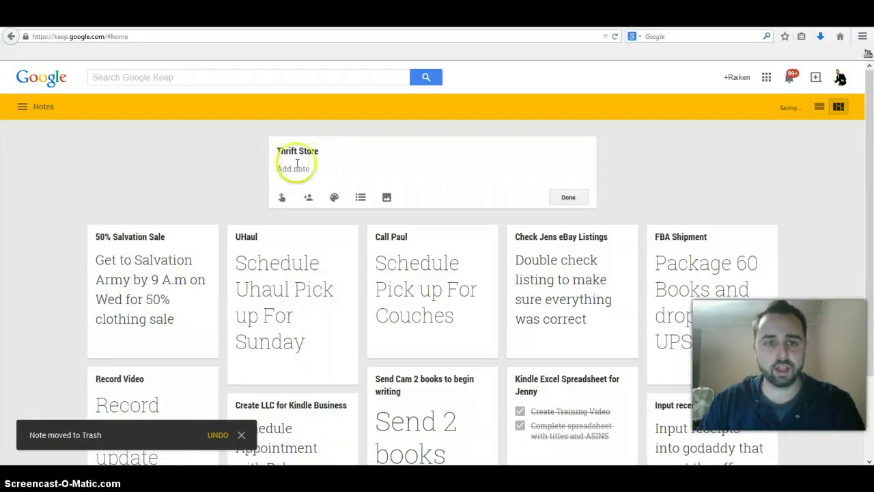
type("Savers")
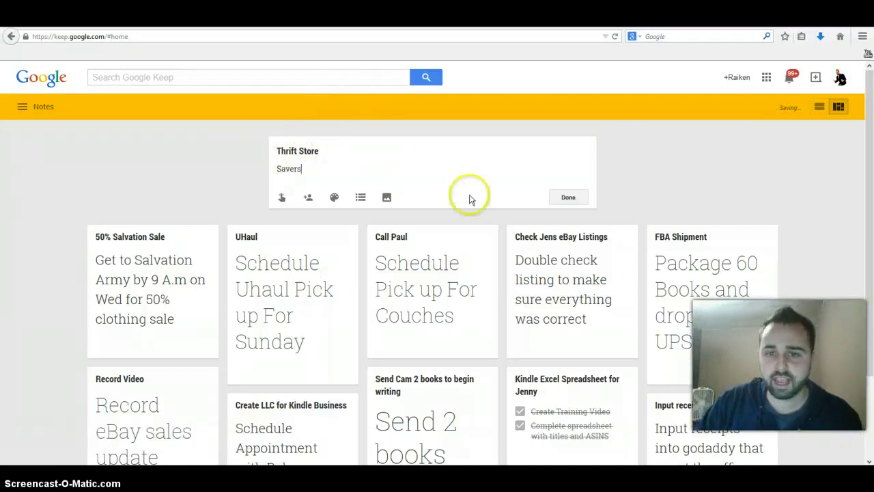
key("Escape")
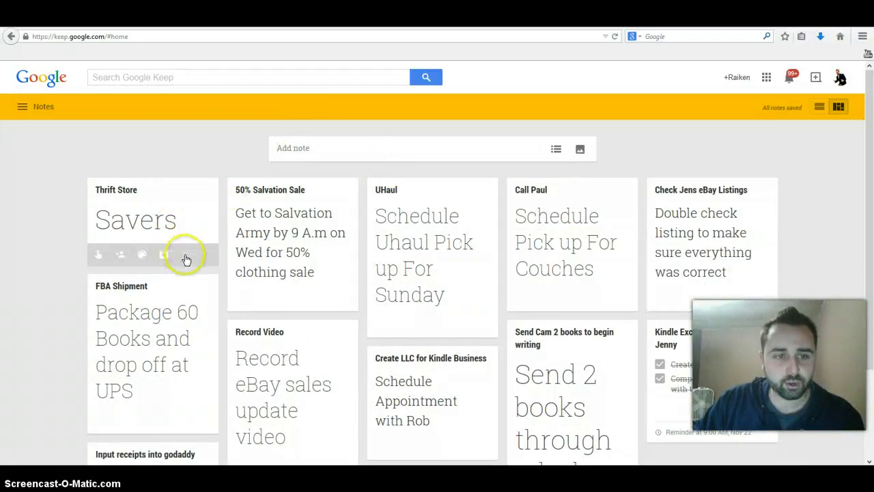
Colour the Thrift Store note orange and dismiss sharing without adding any collaborator
mouse_move(142, 258)
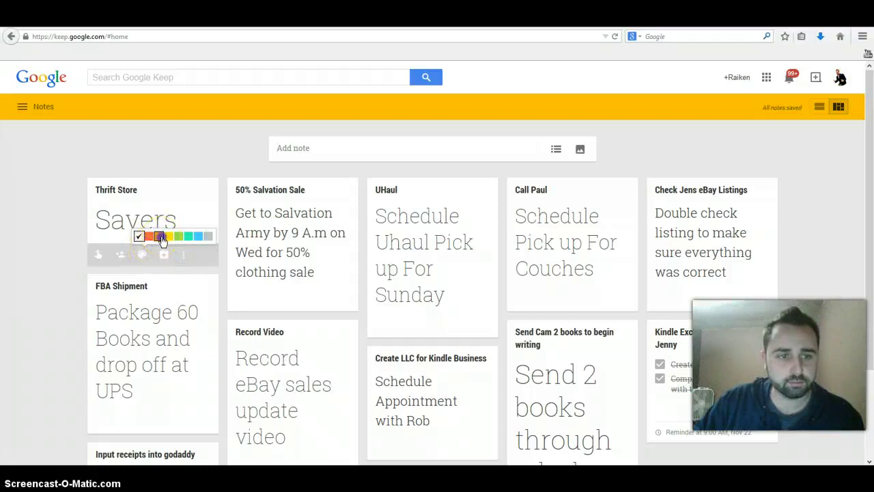
left_click(158, 237)
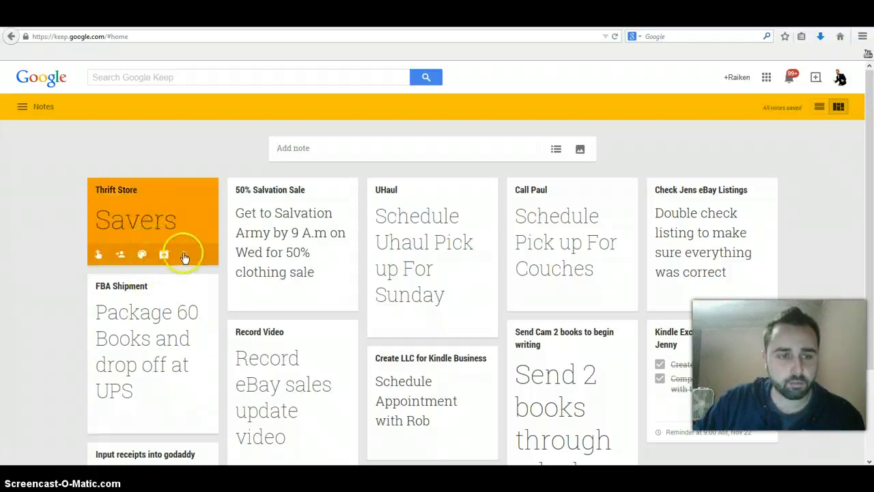
left_click(183, 254)
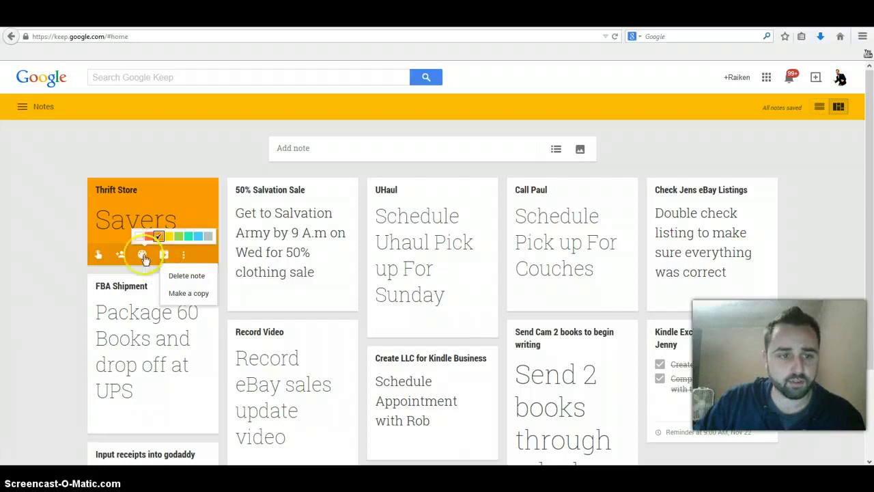
left_click(120, 258)
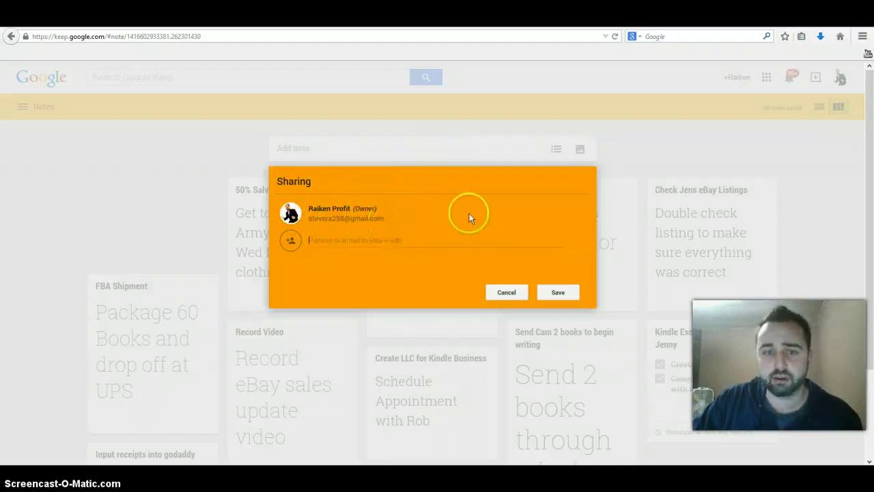
left_click(505, 291)
left_click(568, 228)
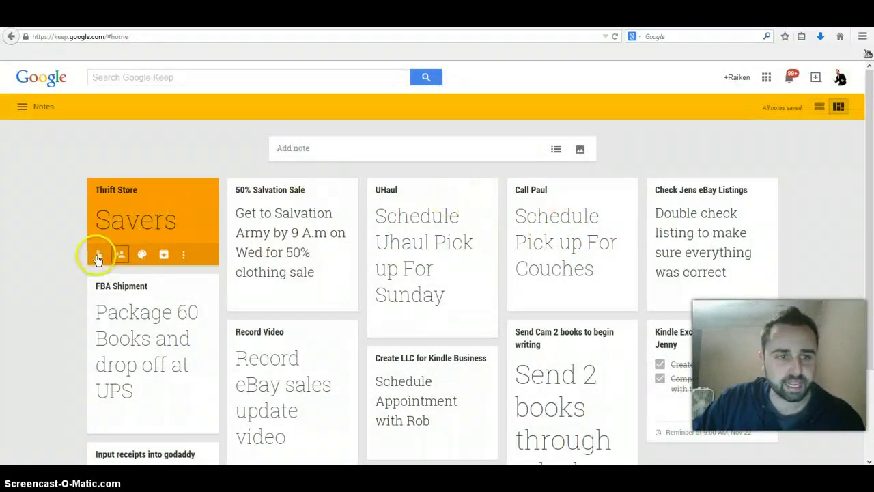
Give the Thrift Store note a reminder for 9:00 AM (Morning) on 11/22/14
left_click(96, 257)
left_click(306, 178)
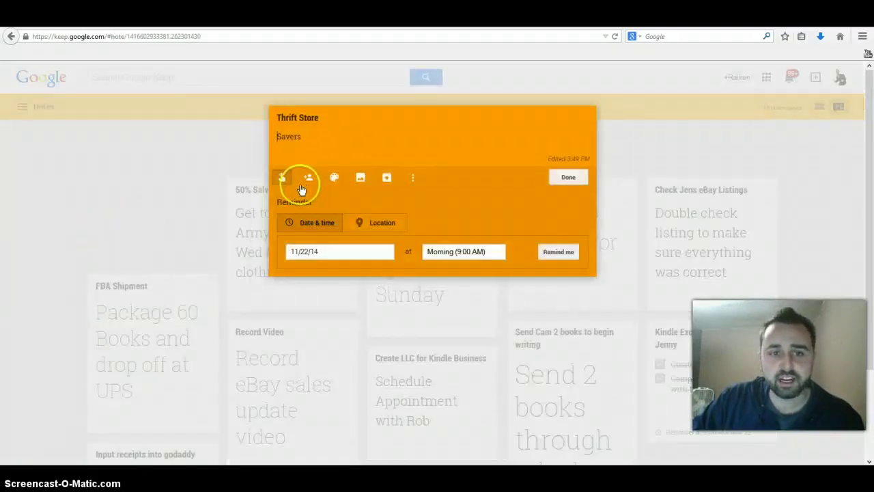
left_click(281, 178)
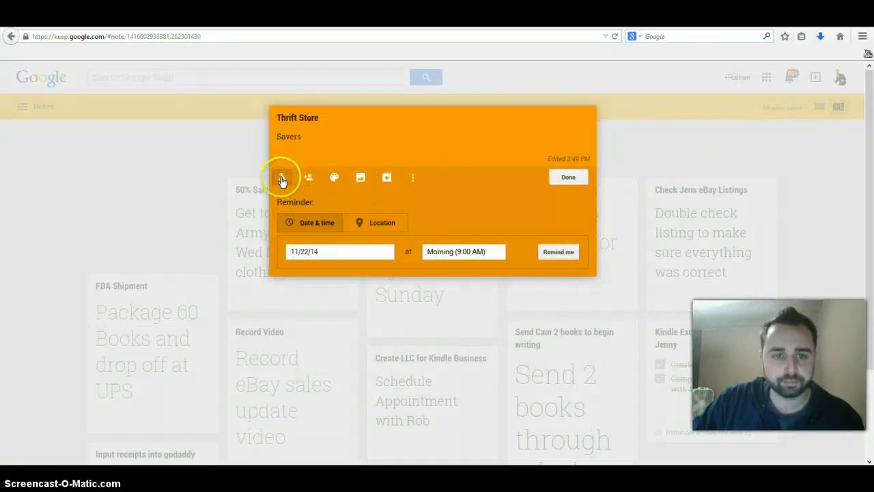
left_click(311, 223)
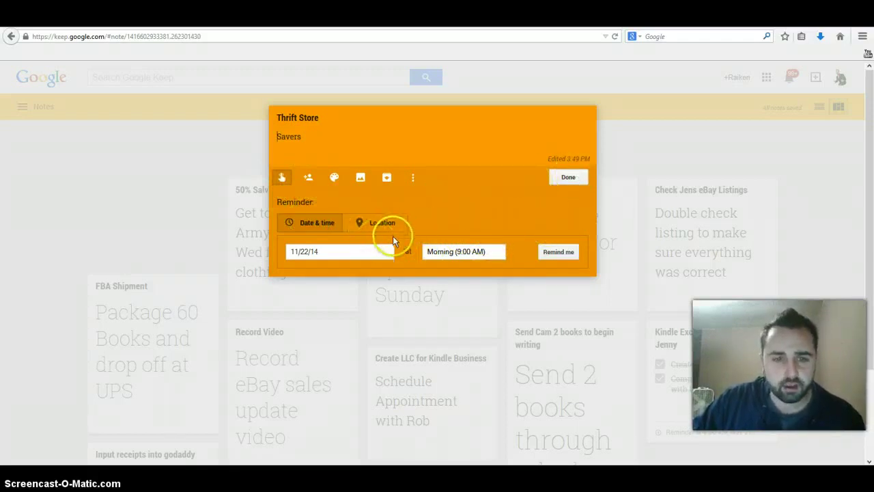
left_click(559, 177)
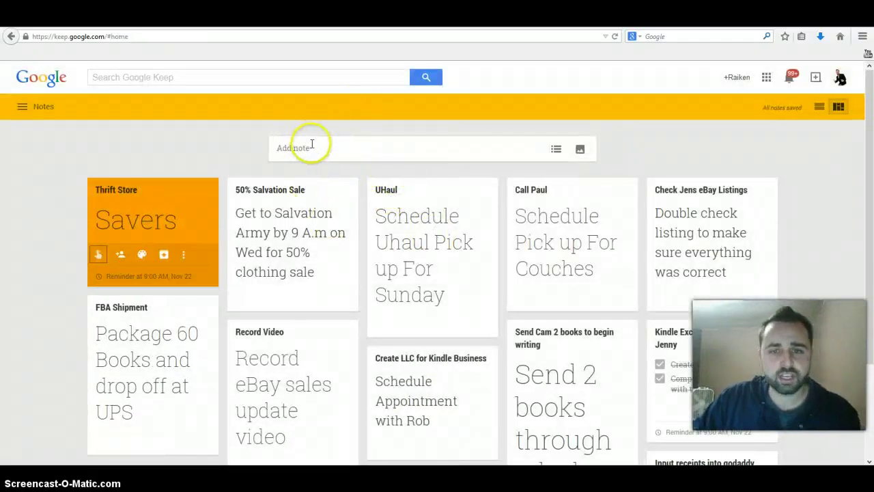
scroll(683, 253, "down", 1)
scroll(785, 273, "down", 1)
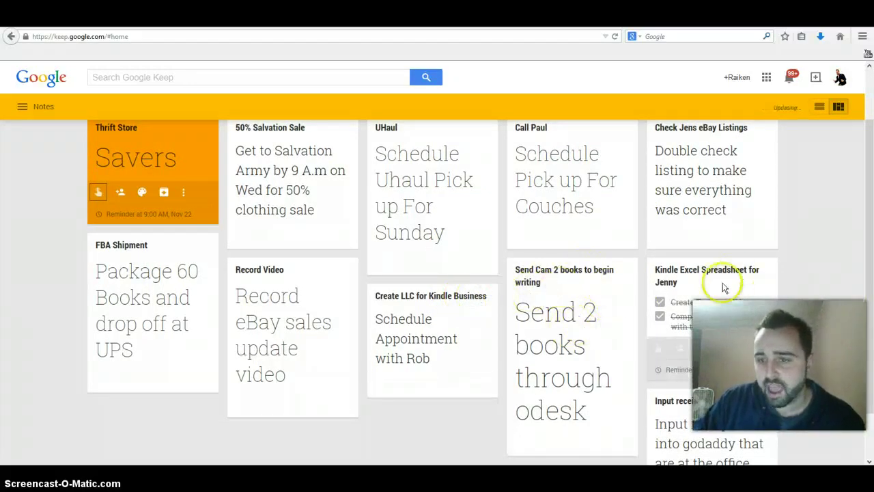
scroll(723, 287, "up", 2)
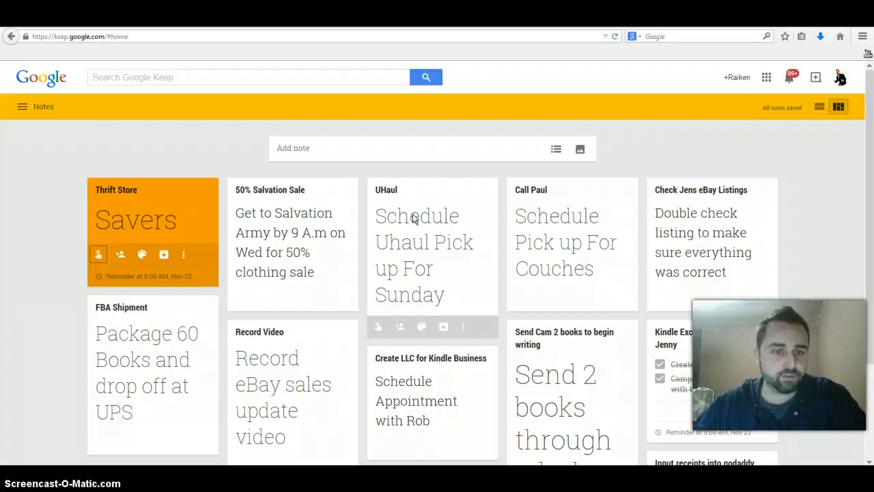
Delete the Thrift Store note and drag the UHaul note into first place
left_click(183, 255)
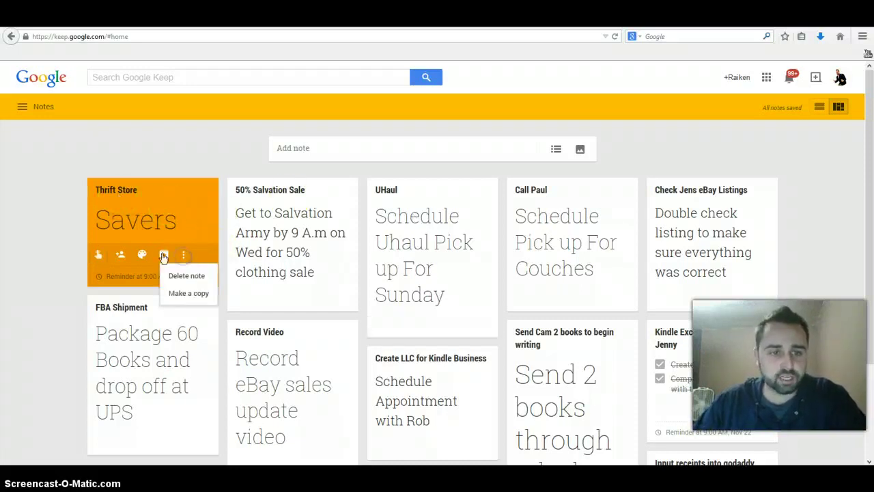
left_click(181, 276)
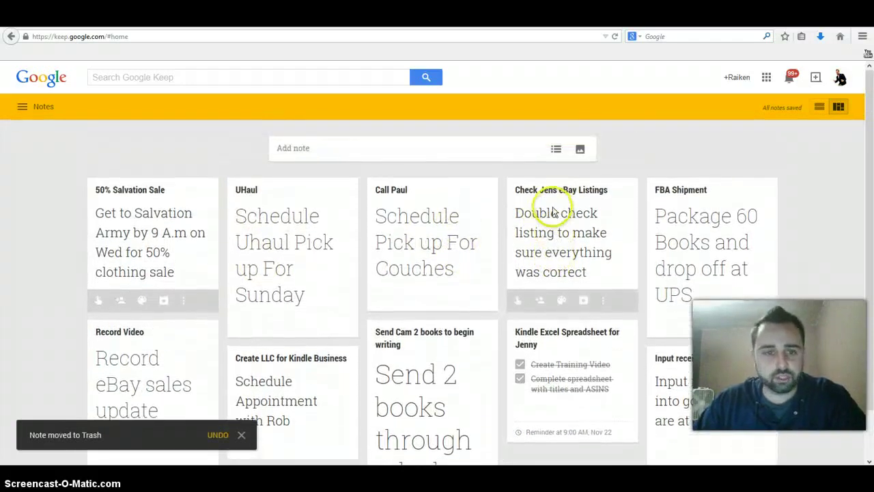
left_click_drag(297, 234, 214, 254)
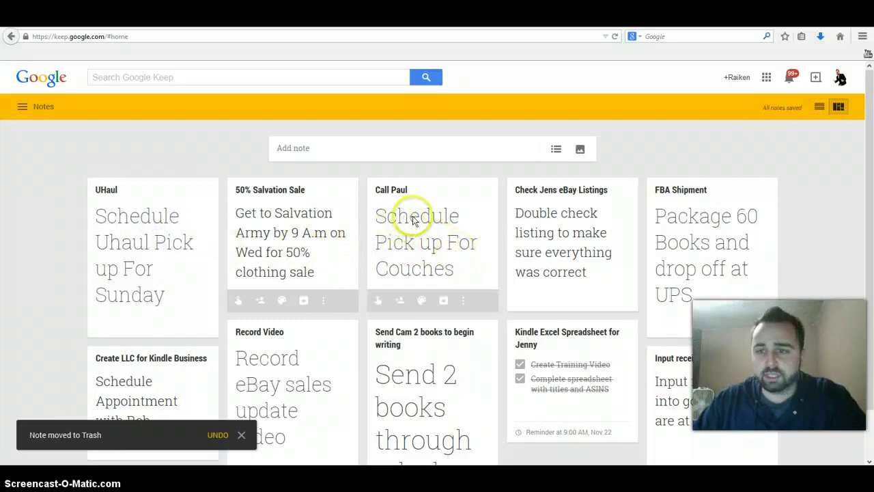
Colour the 50% Salvation Sale note red-orange and the Call Paul note green
mouse_move(285, 301)
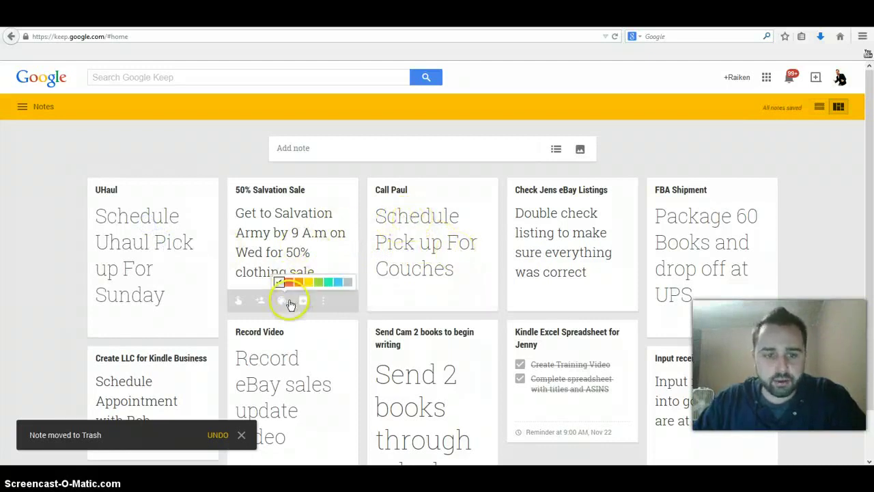
left_click(289, 282)
mouse_move(424, 303)
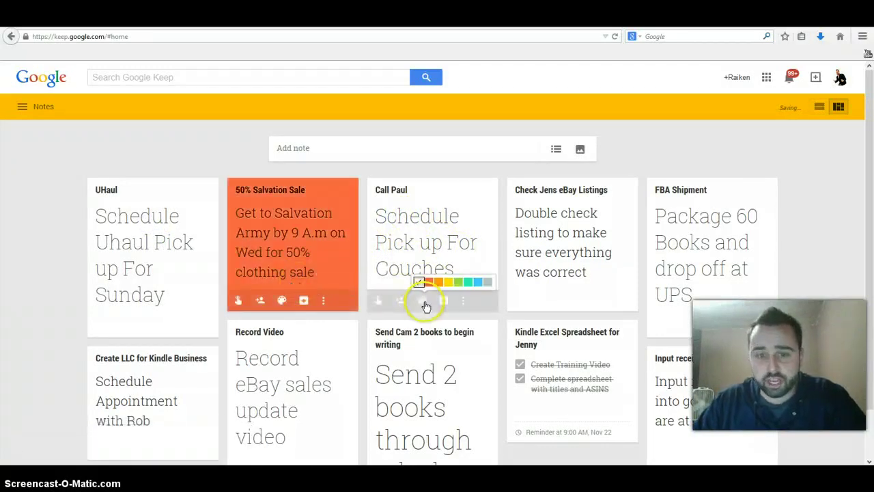
left_click(458, 282)
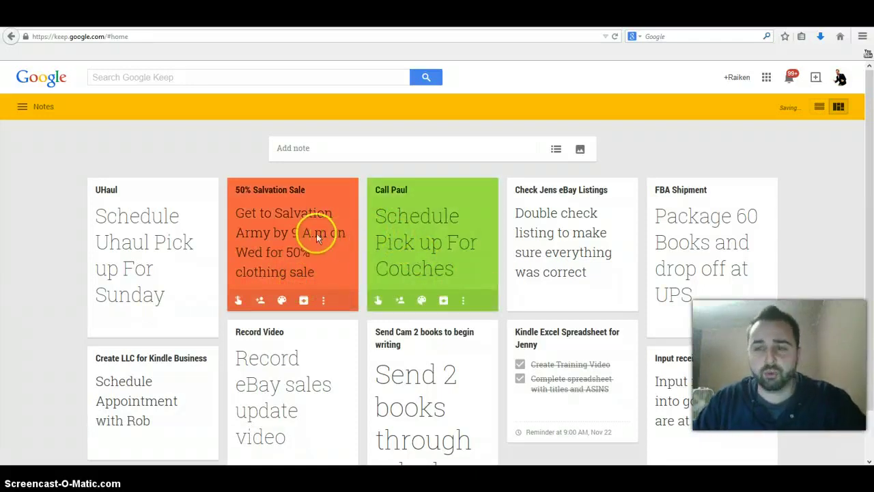
scroll(519, 225, "down", 1)
scroll(530, 250, "up", 1)
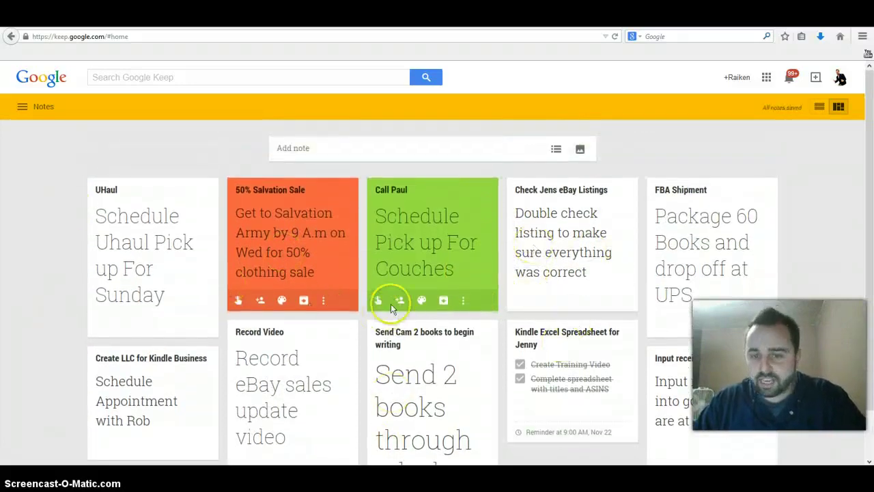
mouse_move(422, 300)
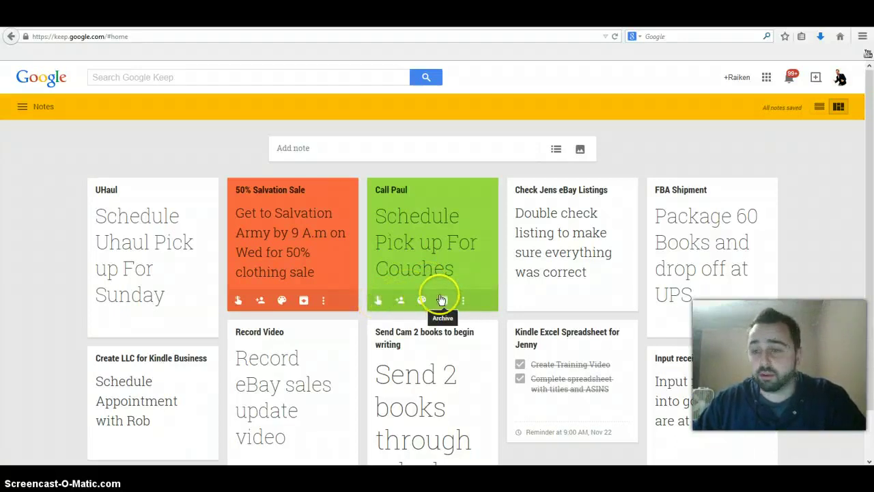
Open a fresh blank note from the Add note bar above the coloured notes
scroll(652, 215, "down", 1)
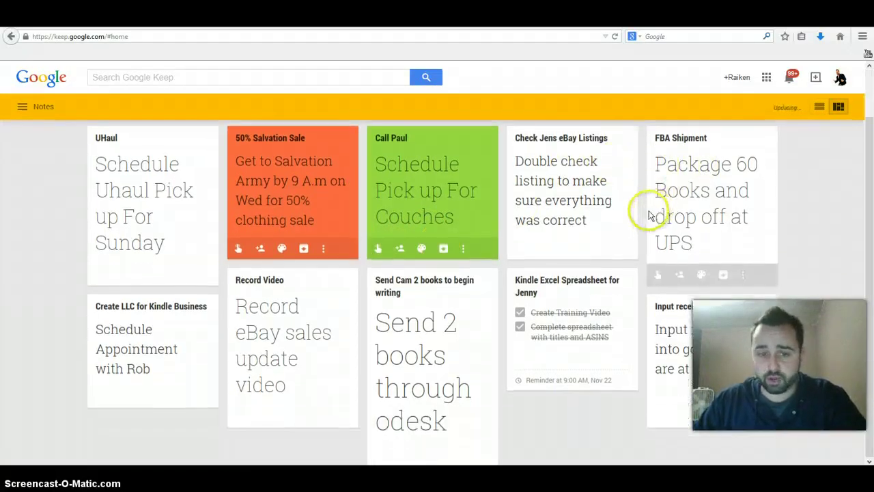
scroll(652, 215, "up", 1)
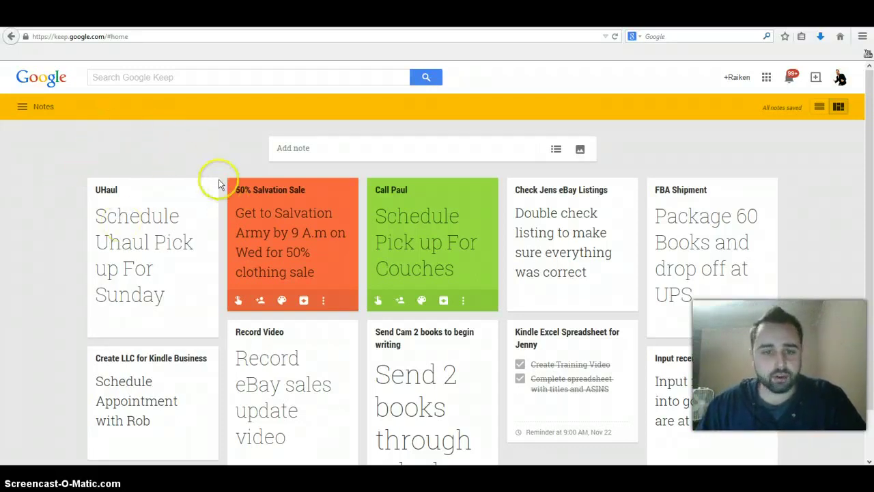
scroll(302, 184, "down", 1)
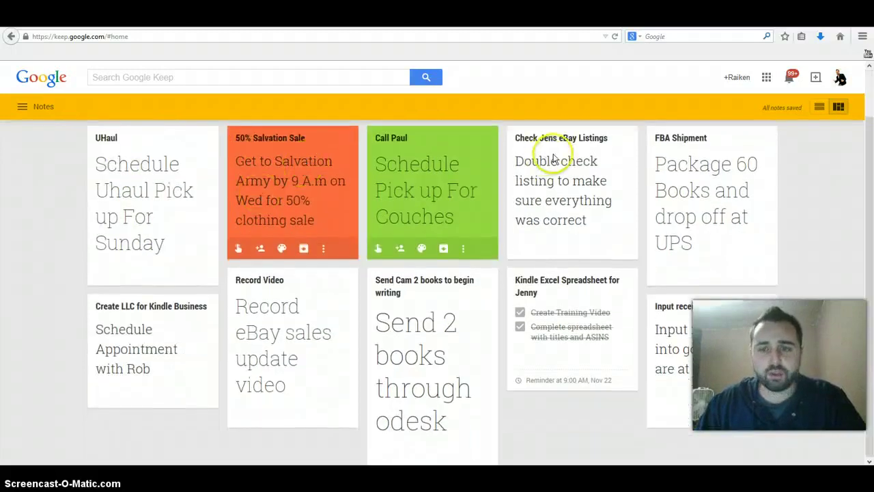
scroll(532, 159, "up", 1)
left_click(351, 158)
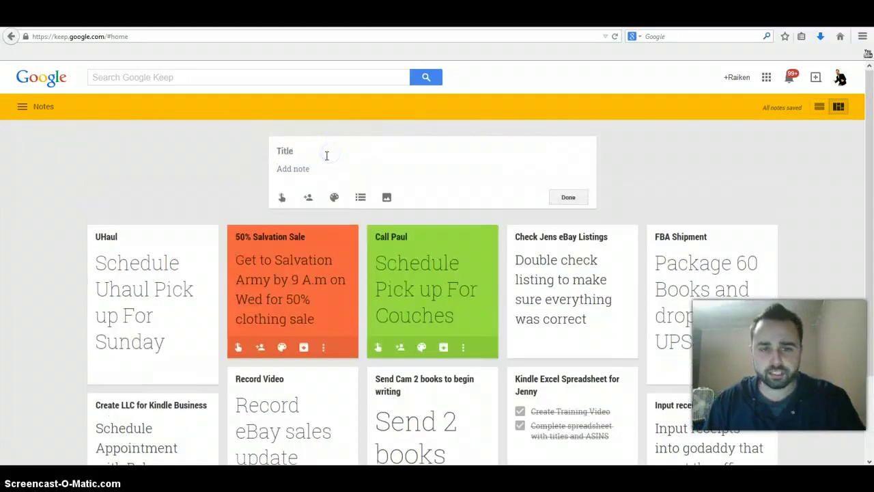
Create and save an 'Ebay Listing' checklist with items Clothing, Boots and Books
left_click(305, 146)
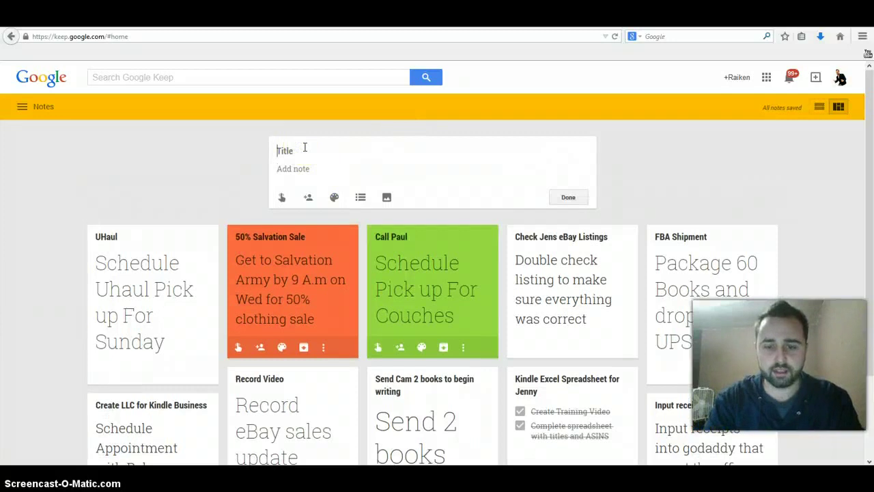
type("Ebay Listing")
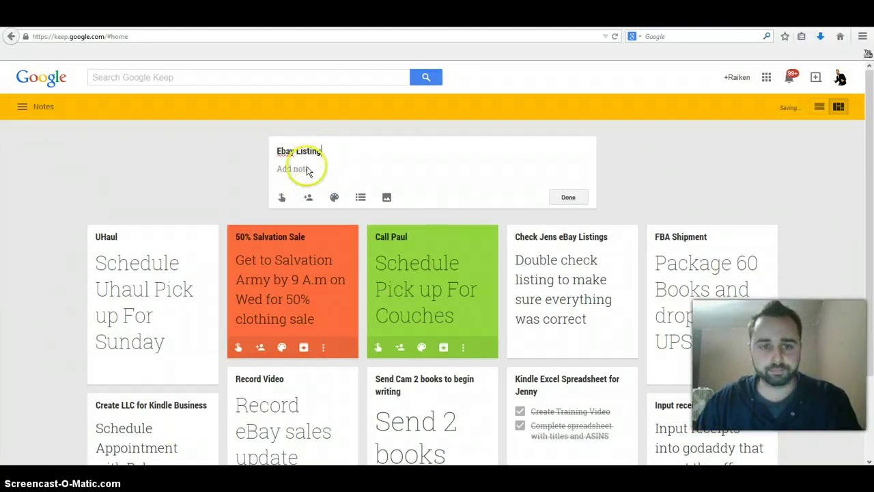
left_click(360, 198)
type("Clothing")
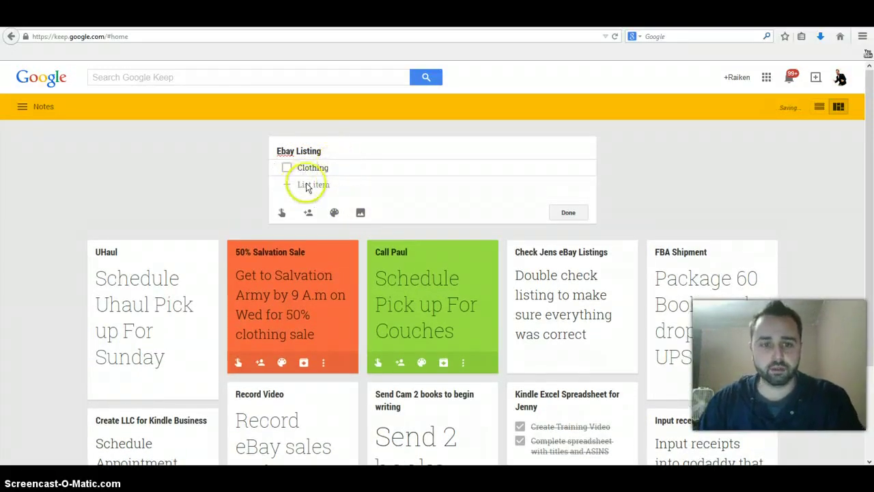
mouse_move(335, 212)
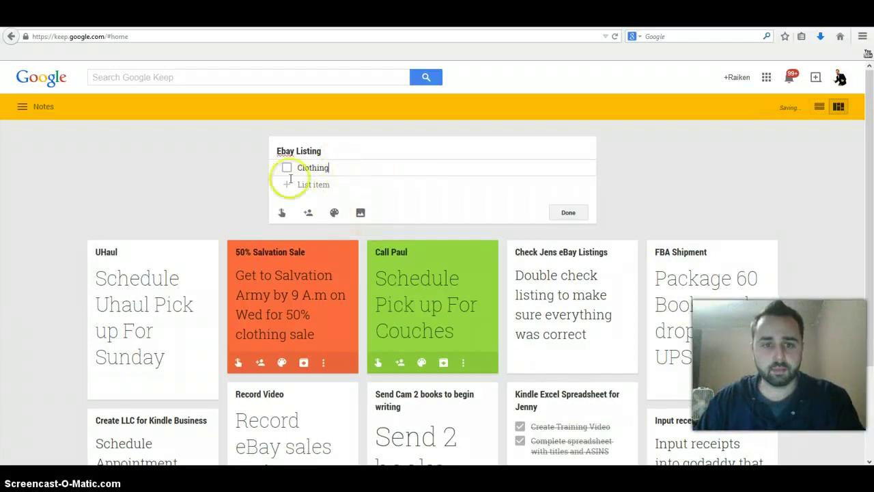
left_click(311, 188)
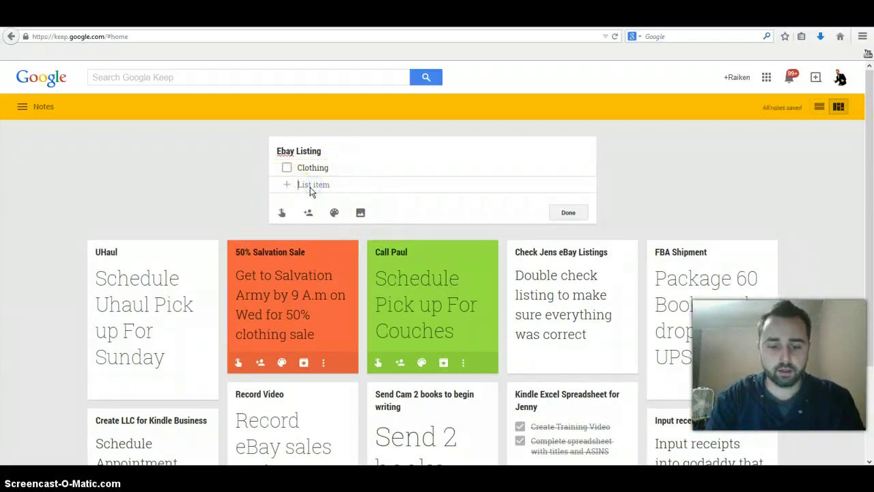
type("Boots")
left_click(293, 196)
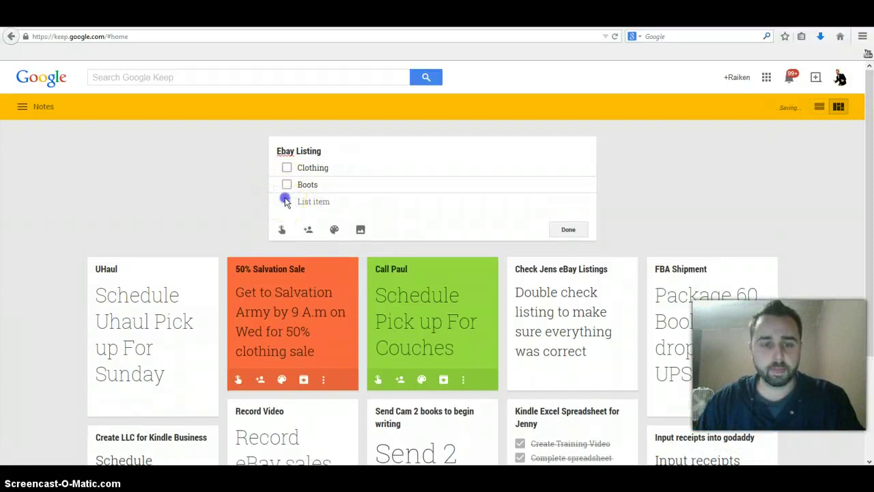
type("Boots")
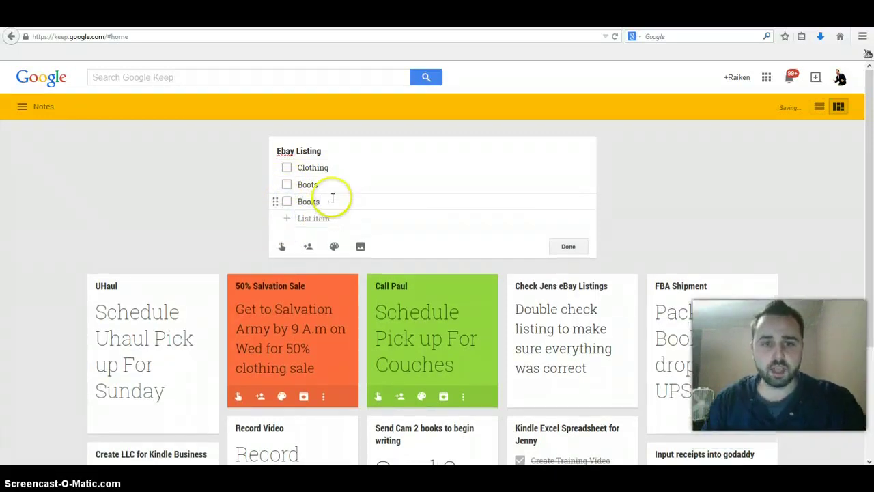
key("BackSpace")
key("BackSpace")
type("ks")
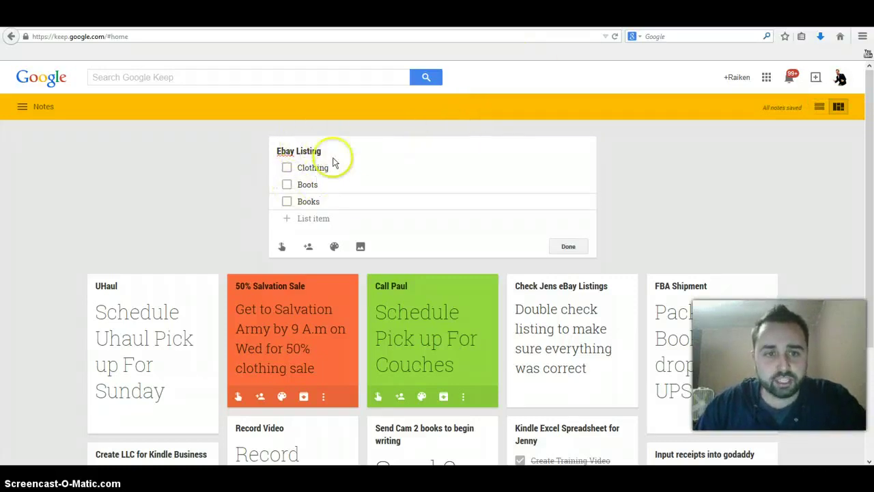
left_click(570, 246)
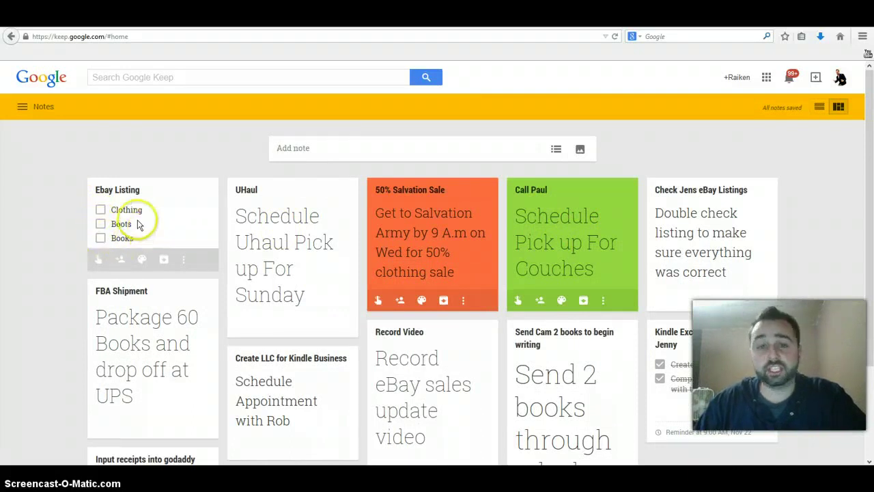
Check off Clothing, Boots and Books, then delete the Ebay Listing note
left_click(101, 209)
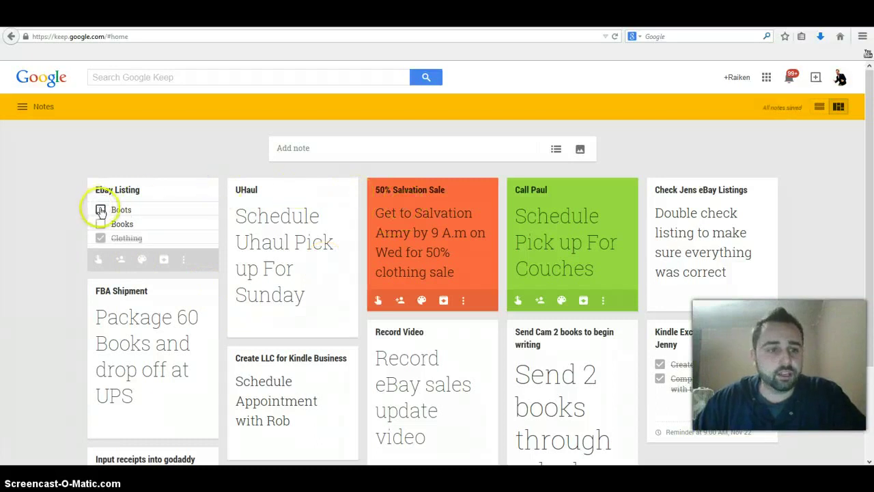
left_click(101, 210)
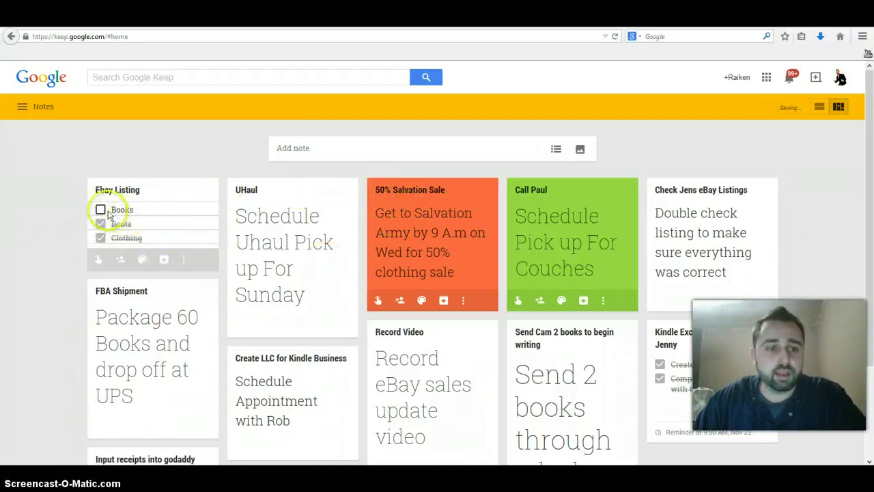
left_click(101, 210)
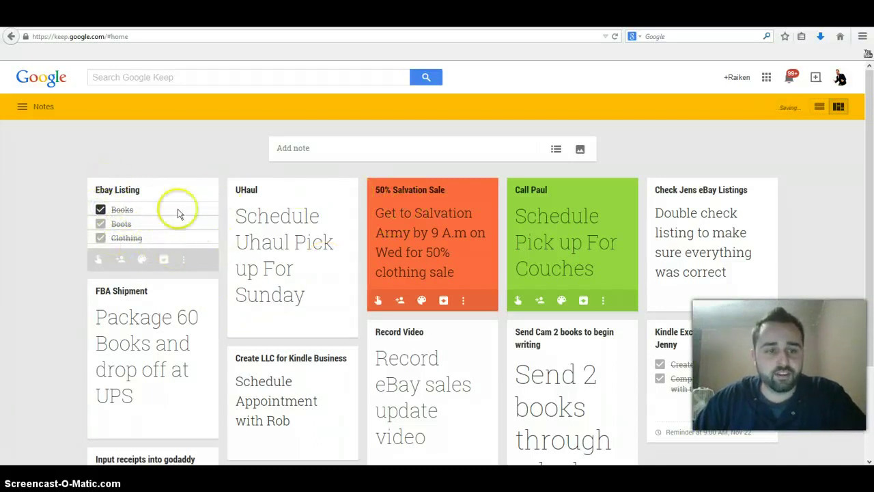
left_click(189, 264)
left_click(192, 281)
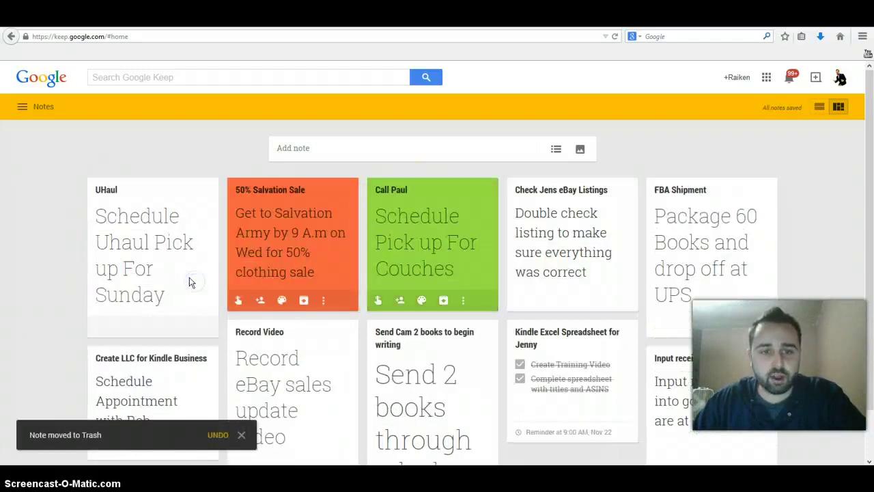